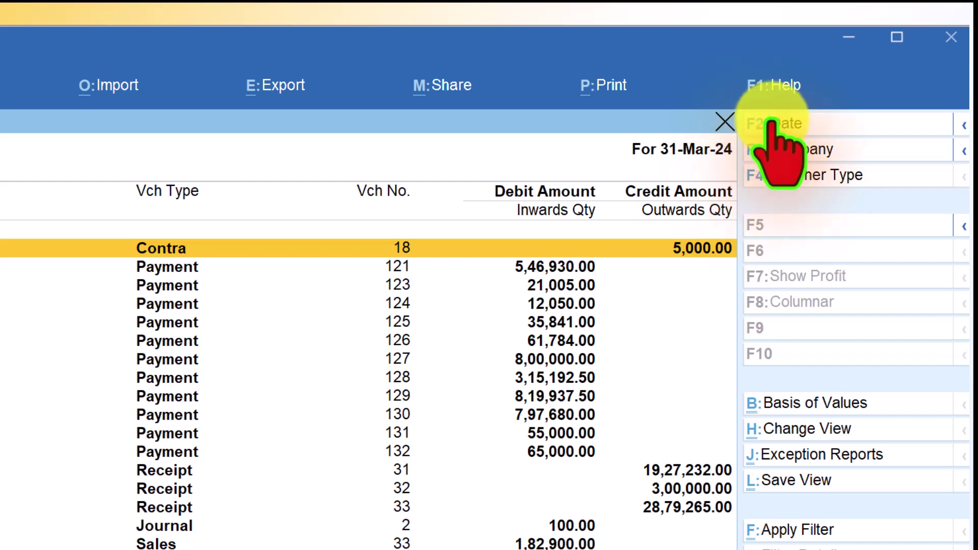
Change the Day Book date to 1-3 to show the 1-Mar-24 vouchers.
{"action": "left_click", "coordinate": [774, 122]}
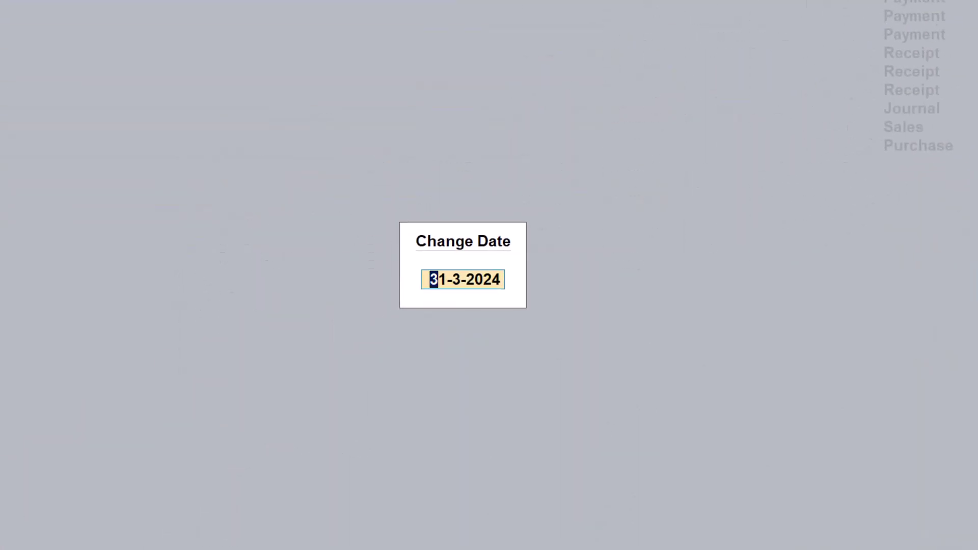
{"action": "type", "text": "1"}
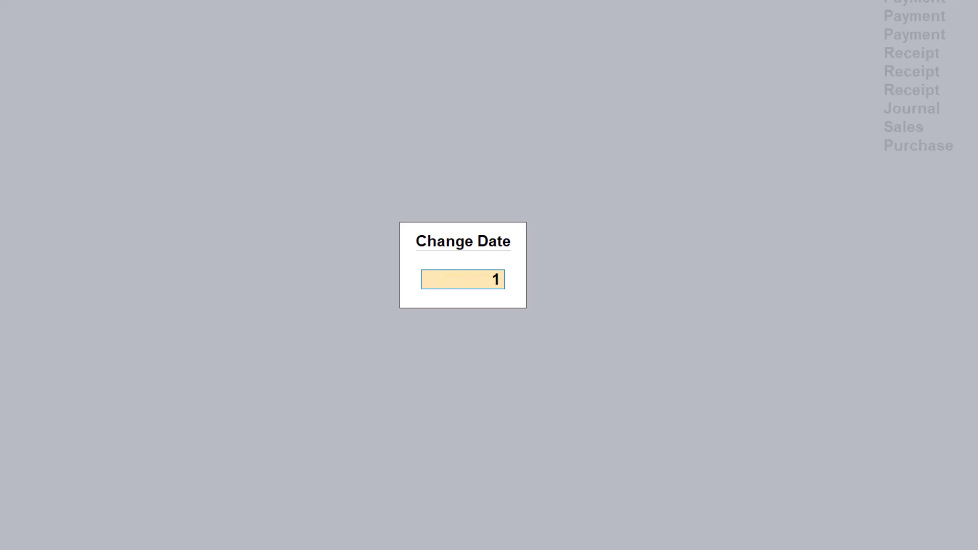
{"action": "type", "text": "-3"}
{"action": "key", "text": "Return"}
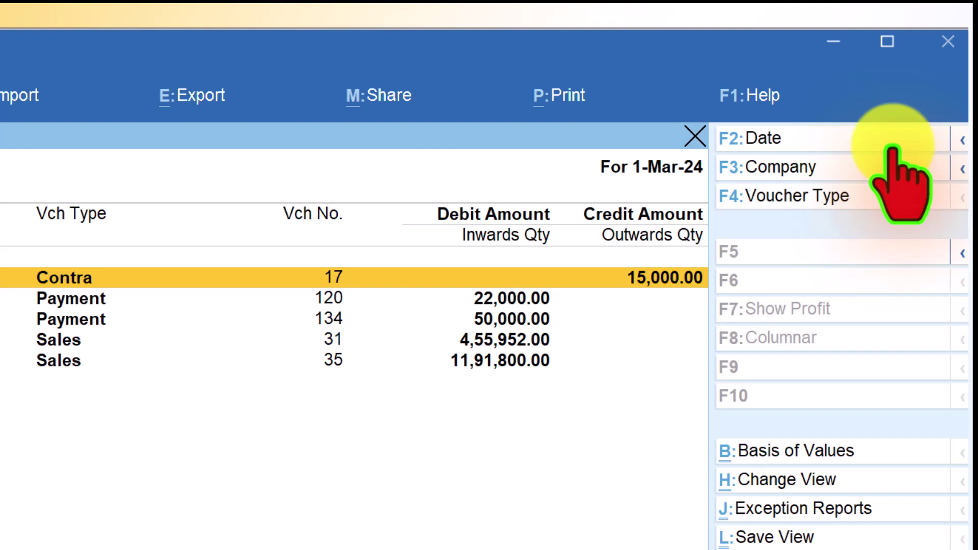
Set the Day Book period to January, 1-Jan-24 to 31-Jan-24.
{"action": "left_click", "coordinate": [960, 140]}
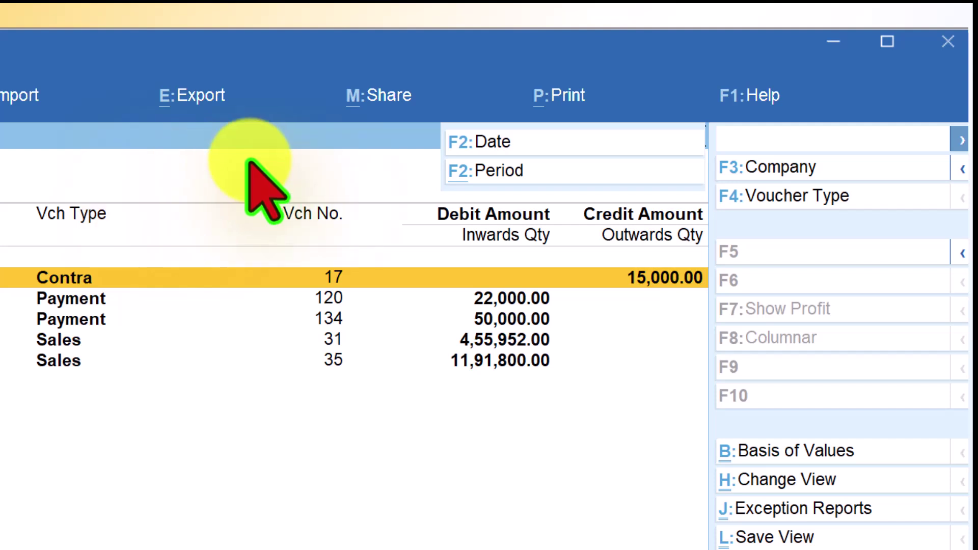
{"action": "left_click", "coordinate": [465, 168]}
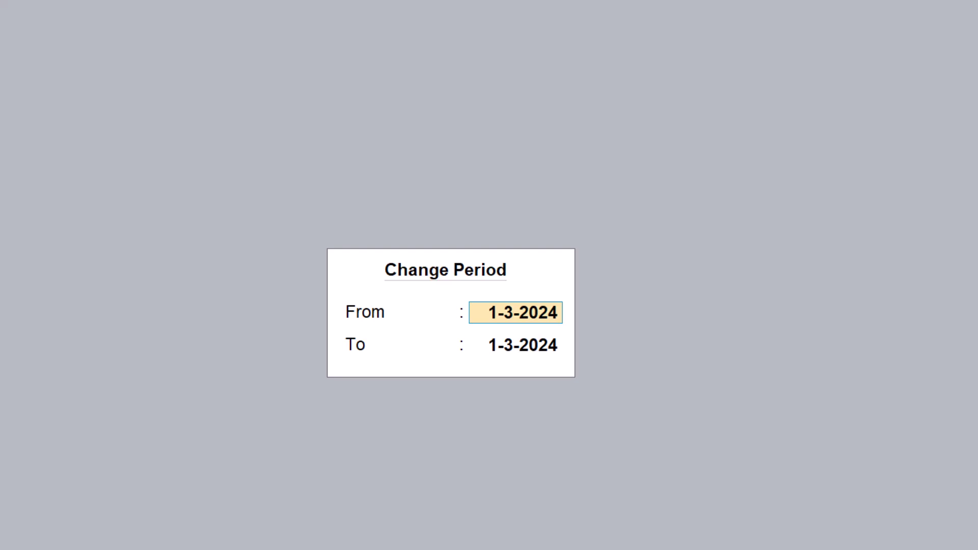
{"action": "type", "text": "j"}
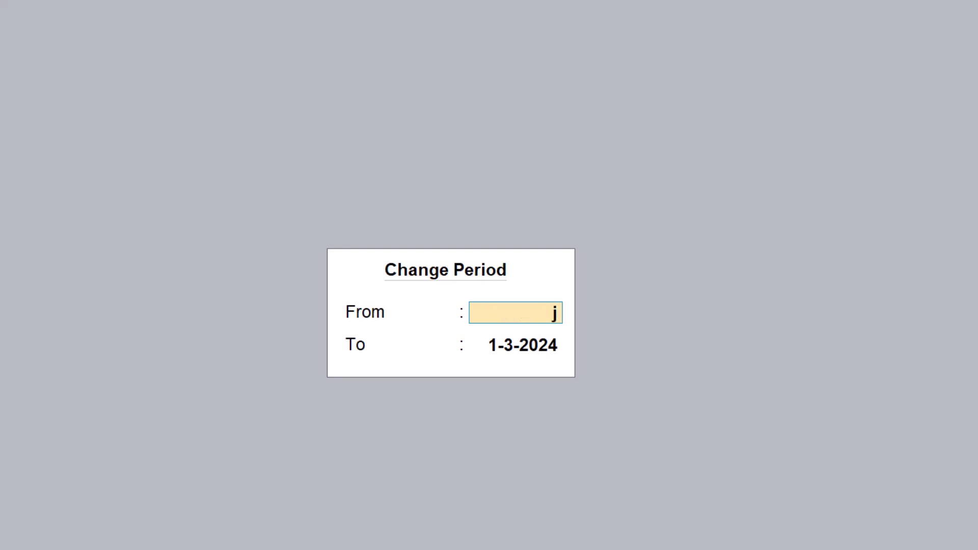
{"action": "key", "text": "Return"}
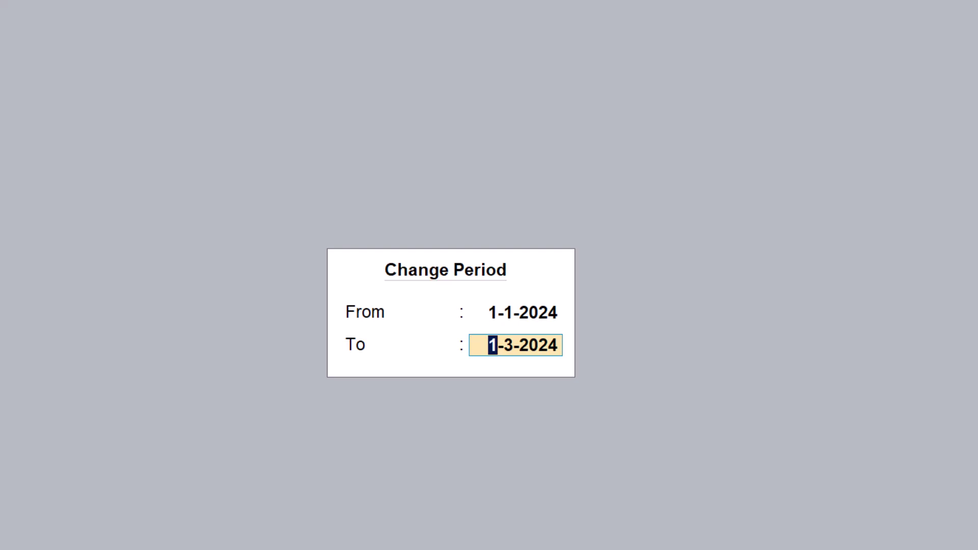
{"action": "type", "text": "j"}
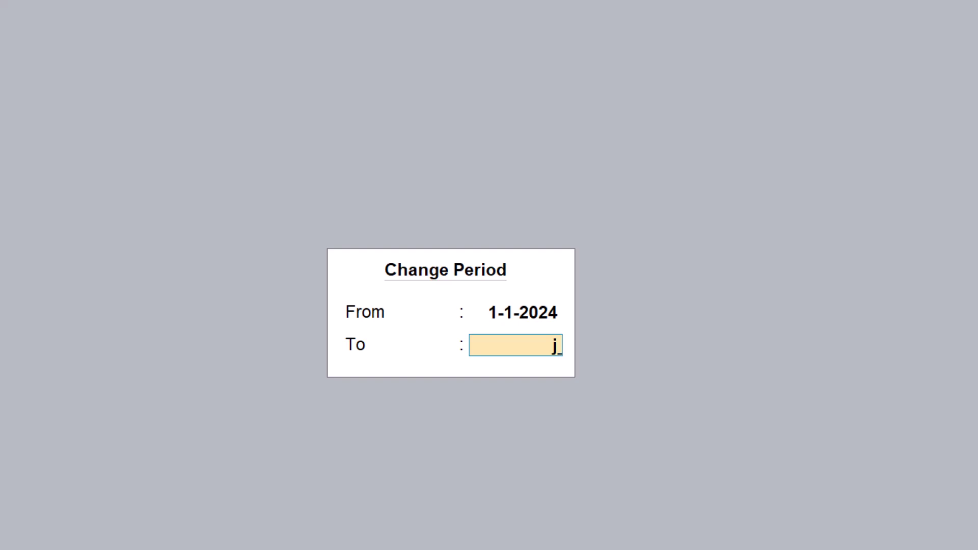
{"action": "key", "text": "Return"}
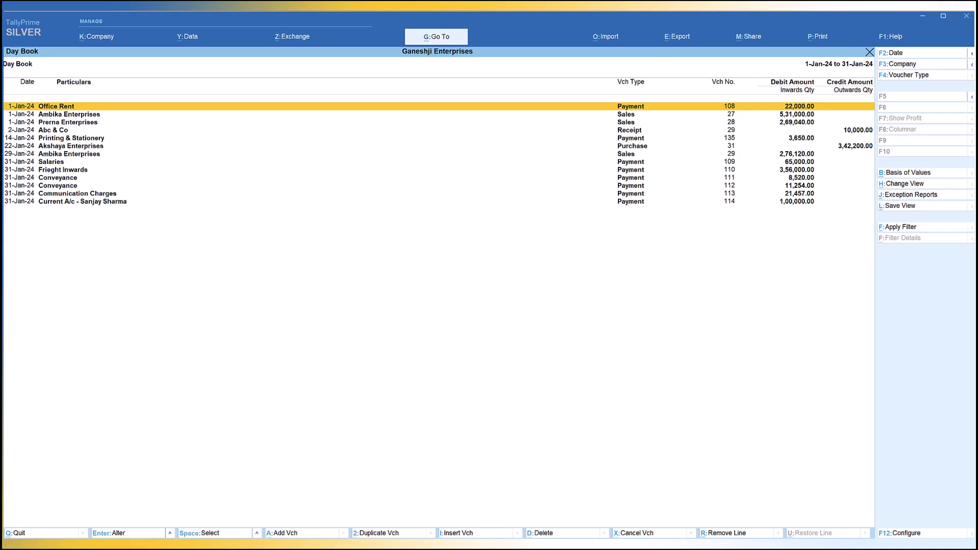
Change the Day Book period to 15-12 through 10-2.
{"action": "key", "text": "F2"}
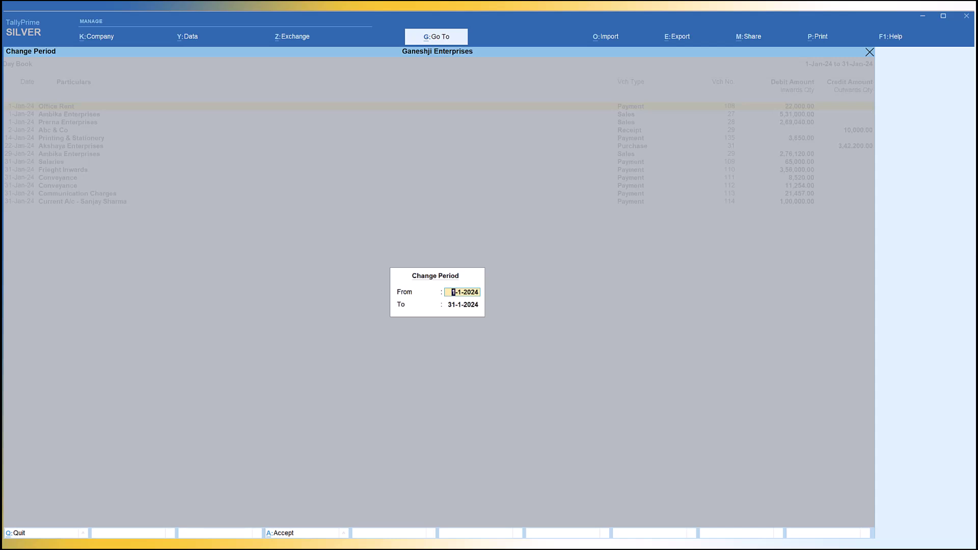
{"action": "type", "text": "15-12"}
{"action": "key", "text": "Return"}
{"action": "type", "text": "10-2"}
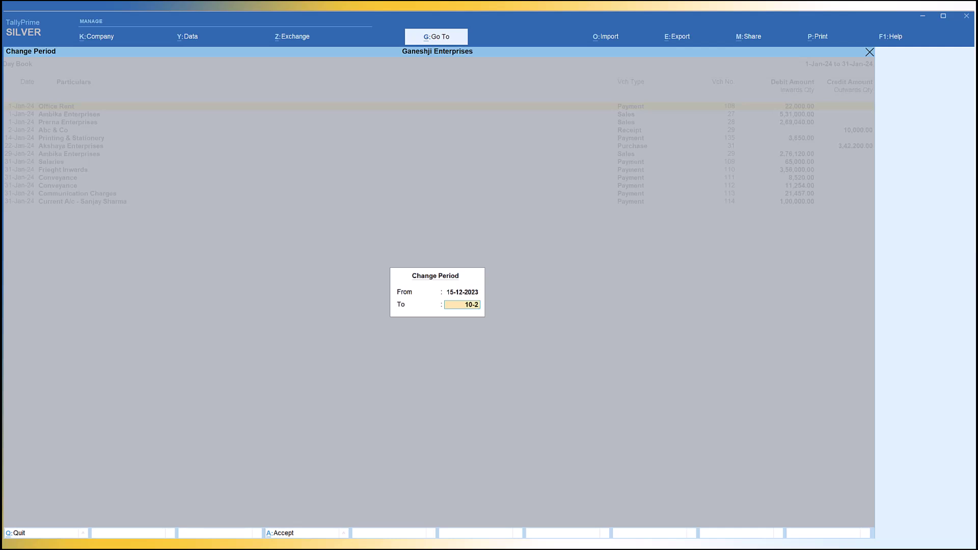
{"action": "key", "text": "Return"}
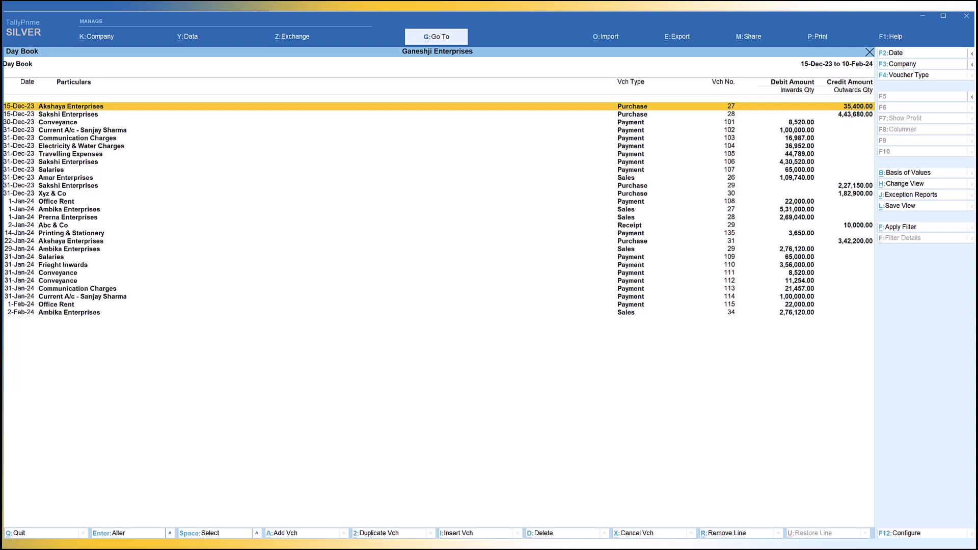
{"action": "key", "text": "Down"}
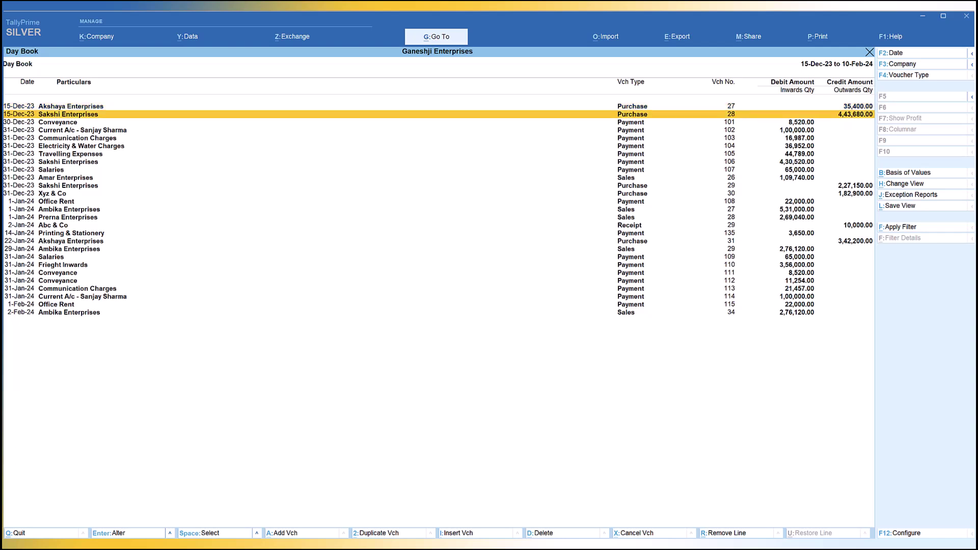
{"action": "key", "text": "Return"}
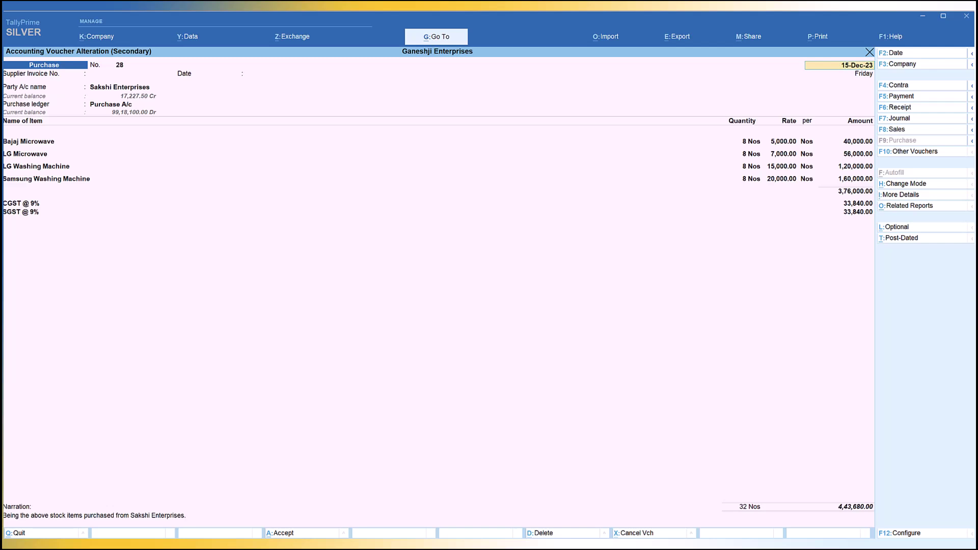
{"action": "key", "text": "Escape"}
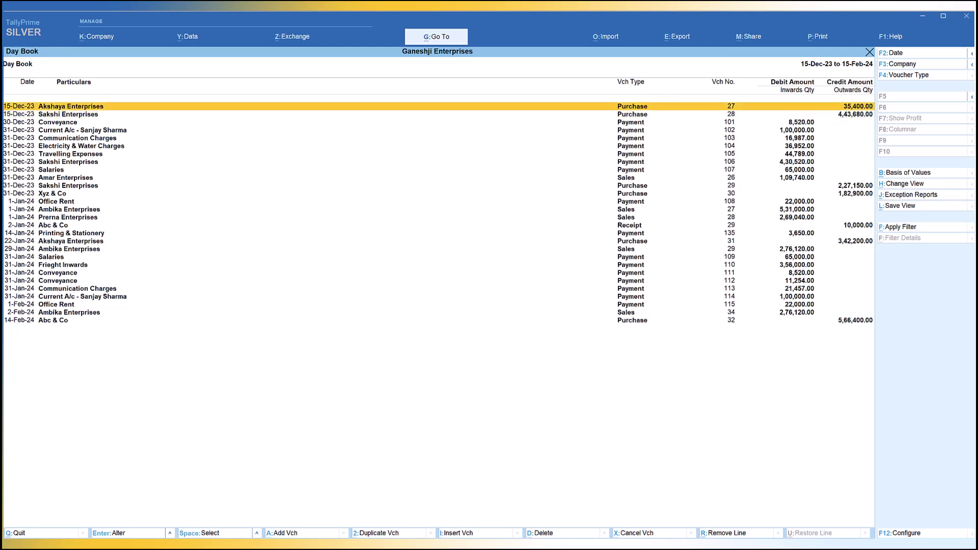
Set the Day Book date to 31-3 to show the 31-Mar-24 vouchers.
{"action": "key", "text": "F2"}
{"action": "type", "text": "31-"}
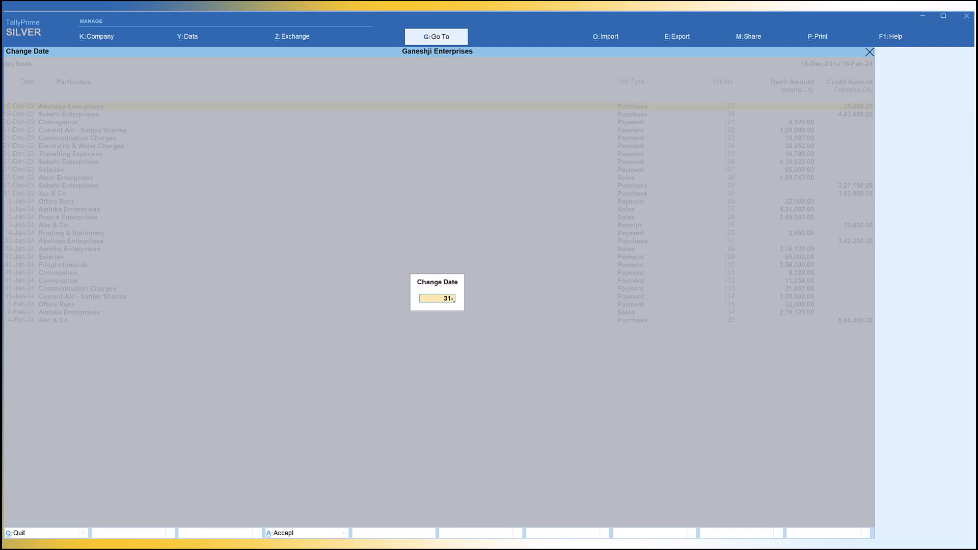
{"action": "type", "text": "3"}
{"action": "key", "text": "Return"}
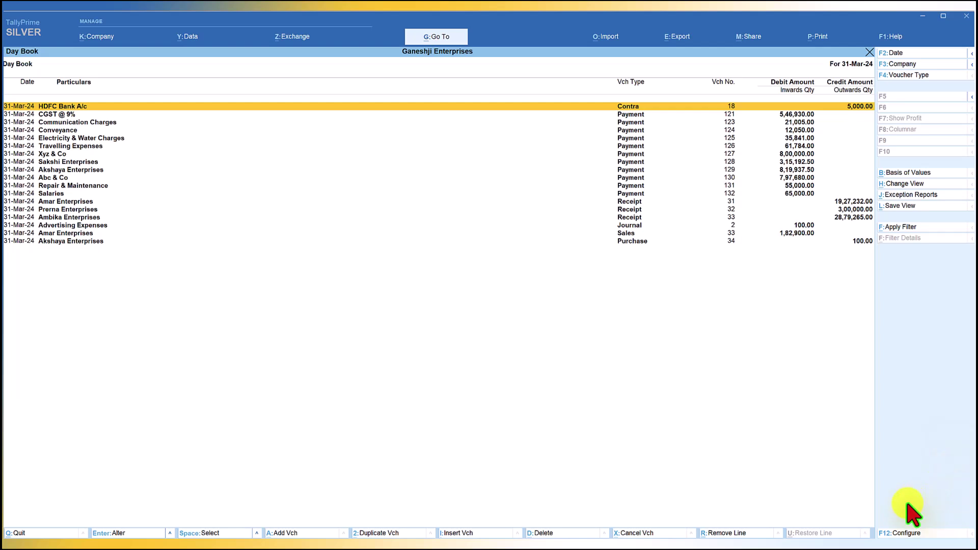
Set the Day Book's Sorting Method to In Sequence of Entry in Configure.
{"action": "left_click", "coordinate": [889, 535]}
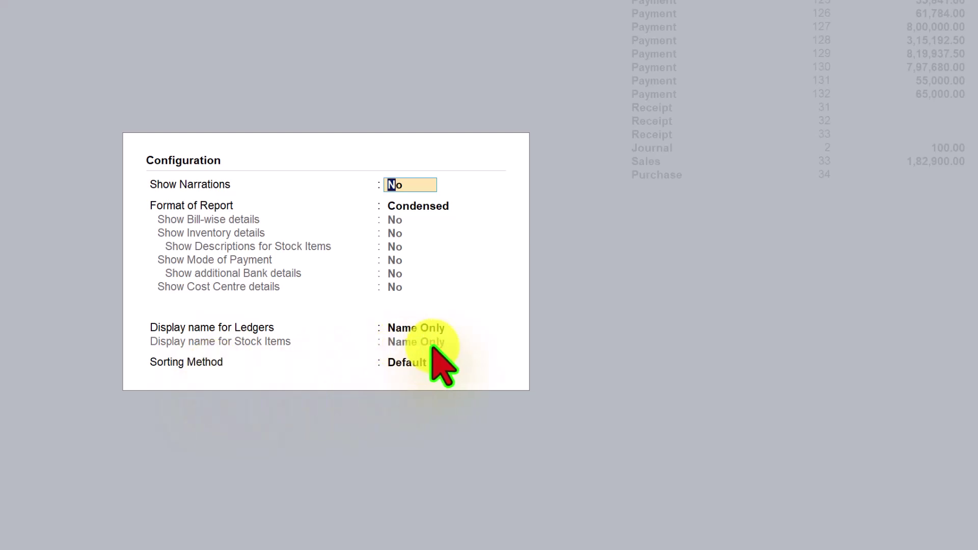
{"action": "left_click", "coordinate": [408, 364]}
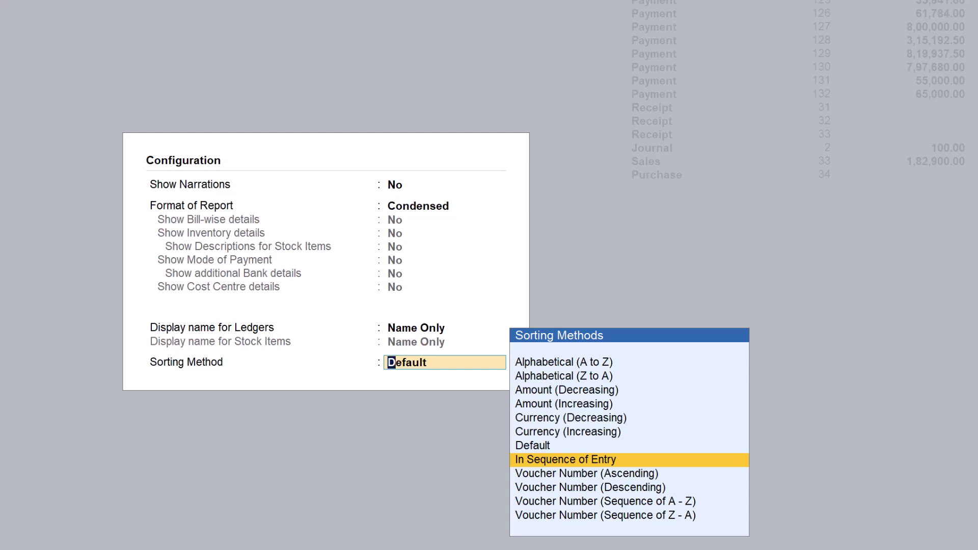
{"action": "key", "text": "Return"}
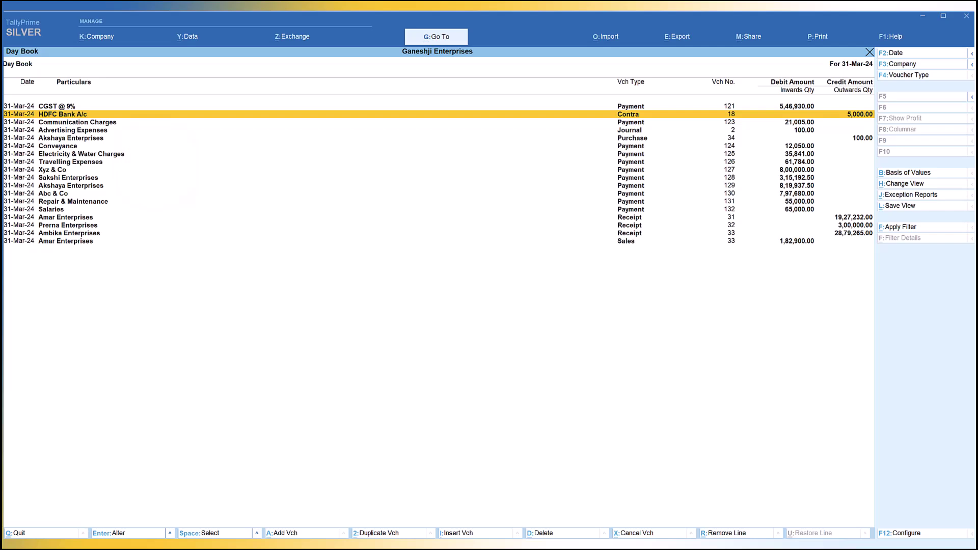
Close and reopen the Day Book to see vouchers in default order.
{"action": "key", "text": "Escape"}
{"action": "key", "text": "Return"}
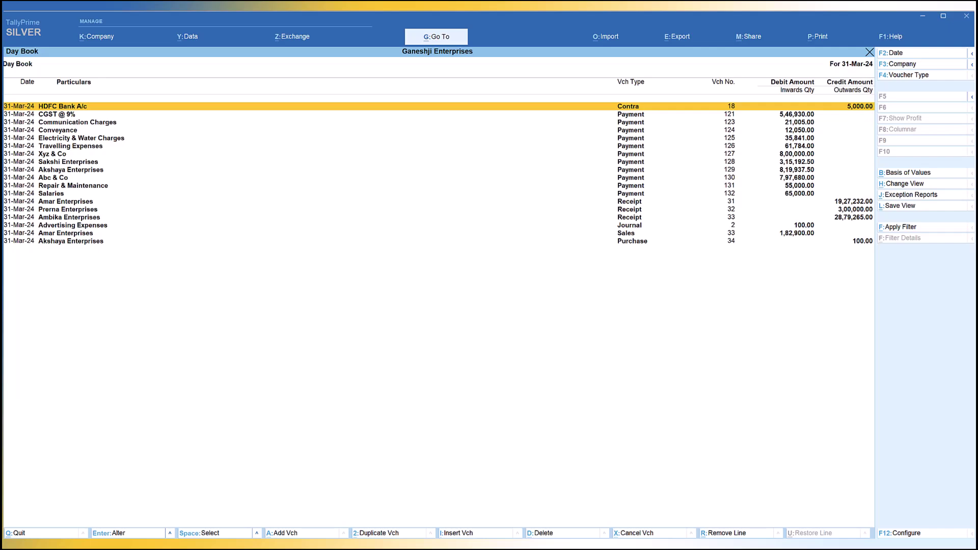
Open the Contra voucher type for alteration via Go To, Alter Master, Voucher Type.
{"action": "left_click", "coordinate": [437, 37]}
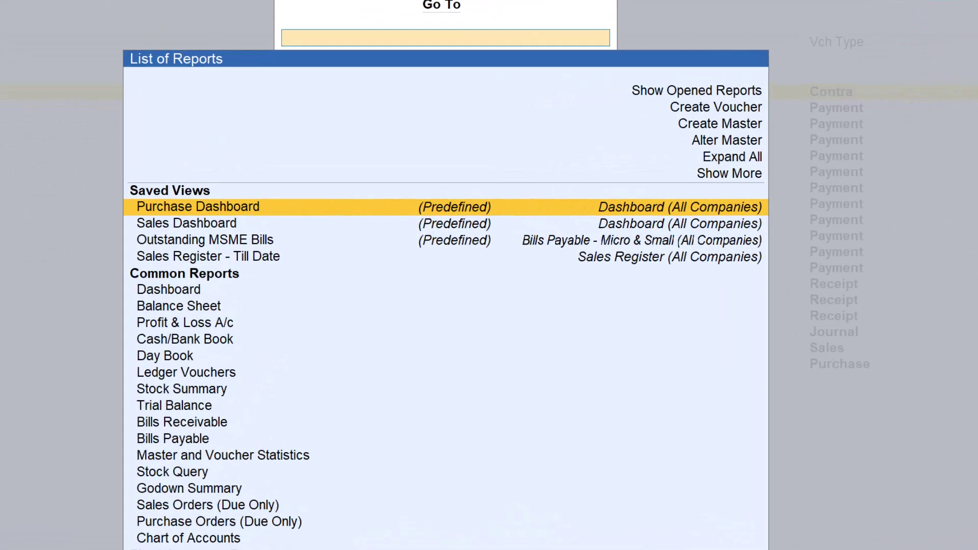
{"action": "key", "text": "Up"}
{"action": "key", "text": "Up"}
{"action": "key", "text": "Up"}
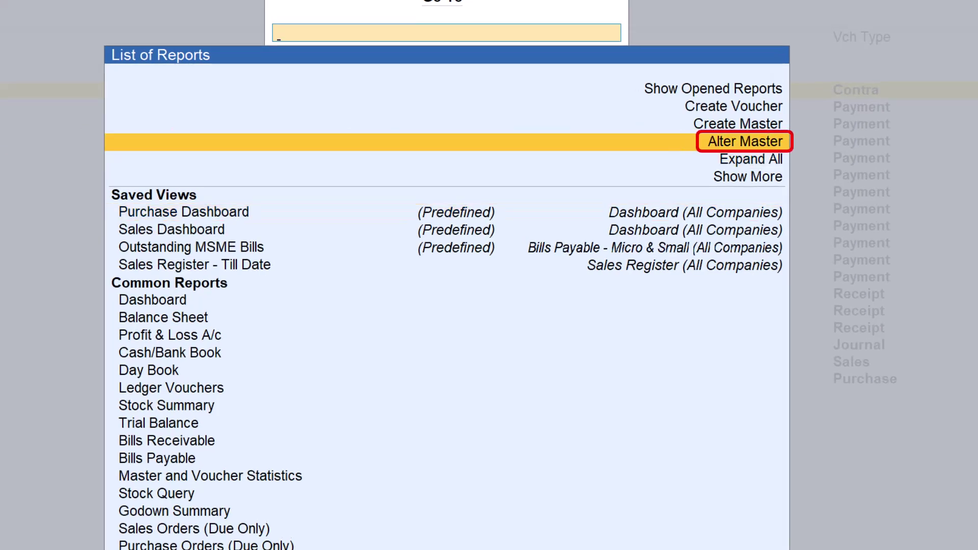
{"action": "key", "text": "Return"}
{"action": "key", "text": "Down"}
{"action": "key", "text": "Down"}
{"action": "key", "text": "Down"}
{"action": "key", "text": "Down"}
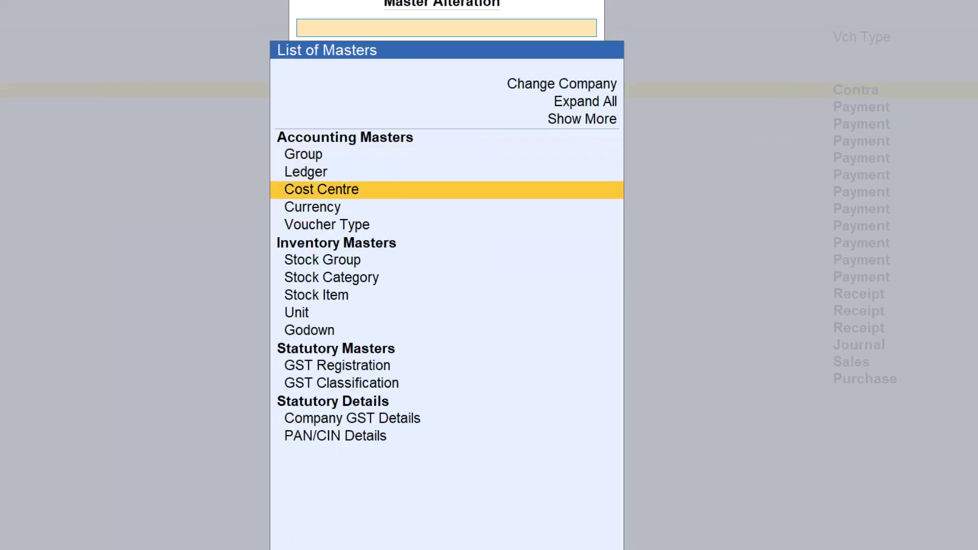
{"action": "key", "text": "Return"}
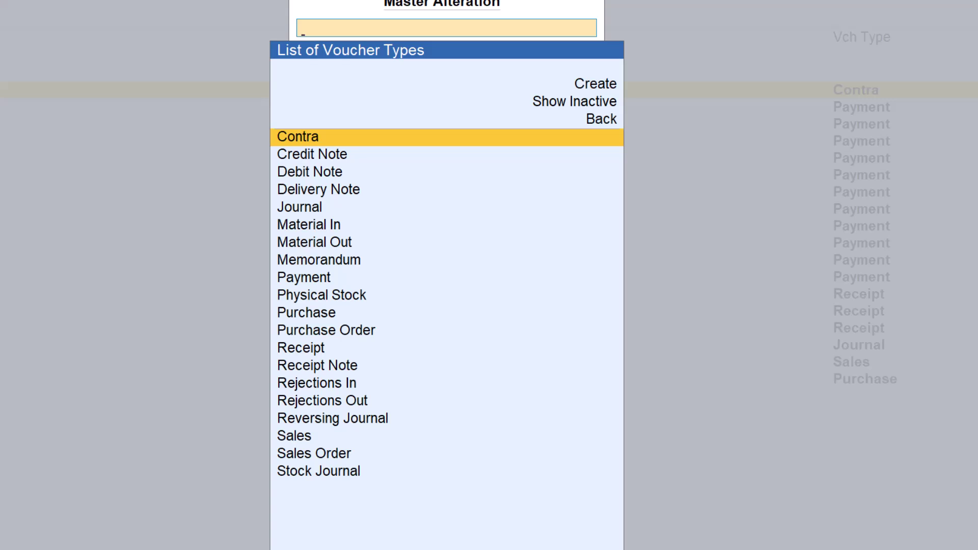
{"action": "key", "text": "Return"}
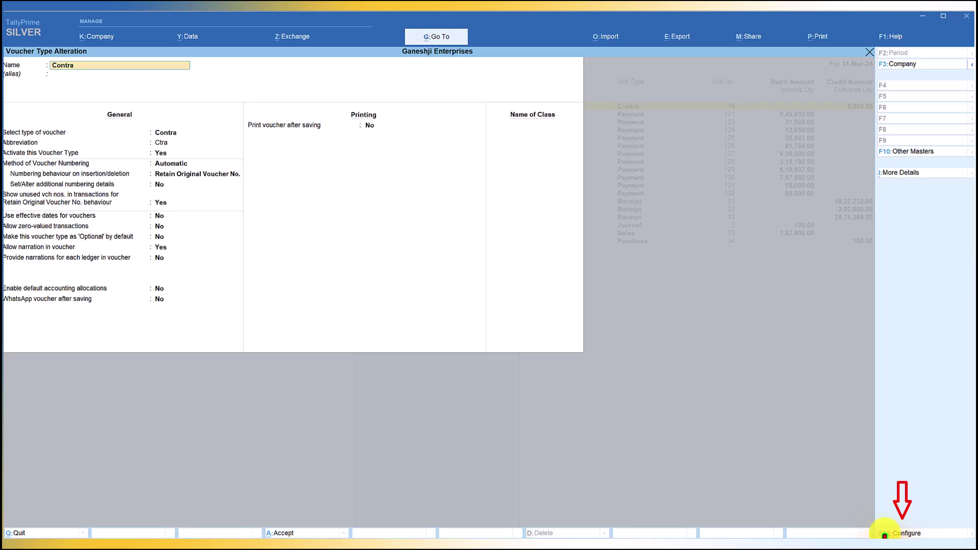
Enable Provide Position Index of Voucher types in the voucher type configuration.
{"action": "left_click", "coordinate": [885, 535]}
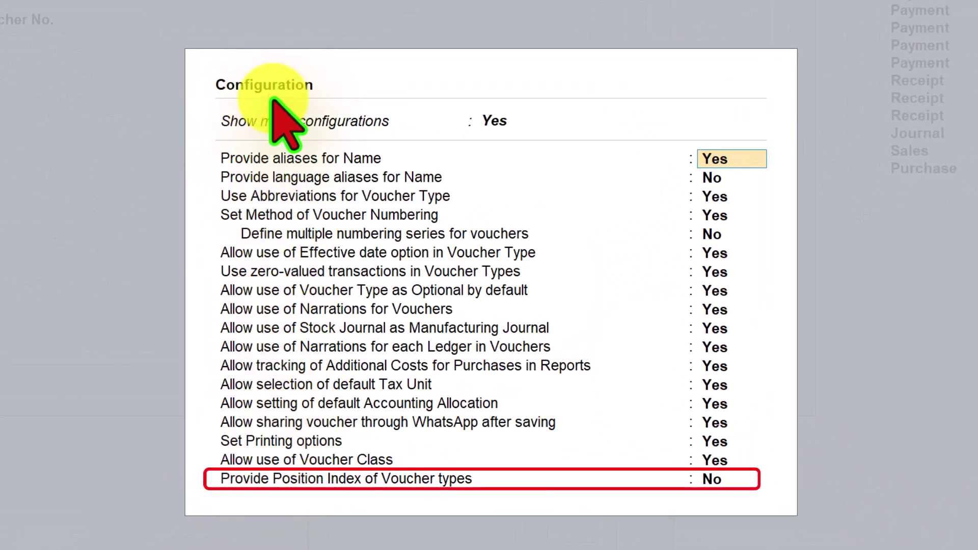
{"action": "left_click", "coordinate": [497, 126]}
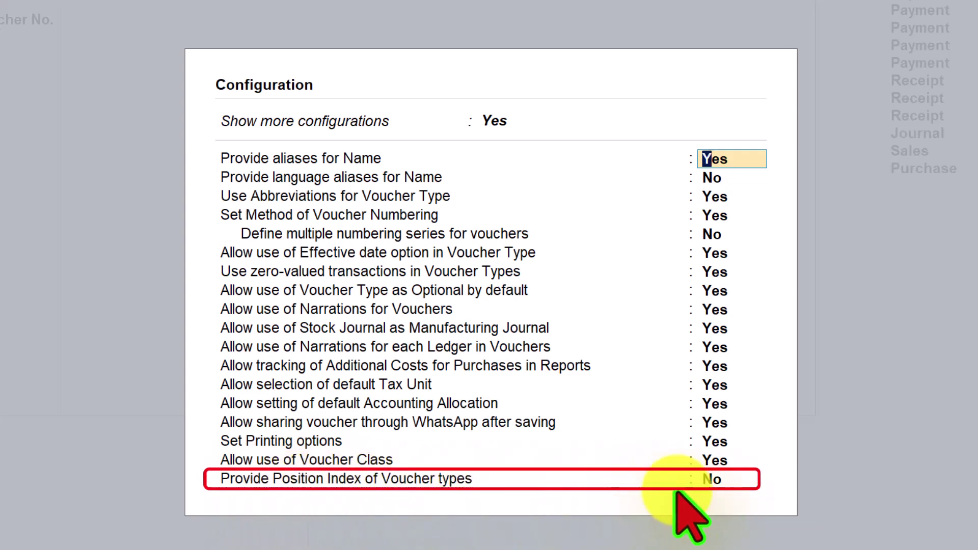
{"action": "left_click", "coordinate": [723, 482]}
{"action": "type", "text": "y"}
{"action": "key", "text": "Return"}
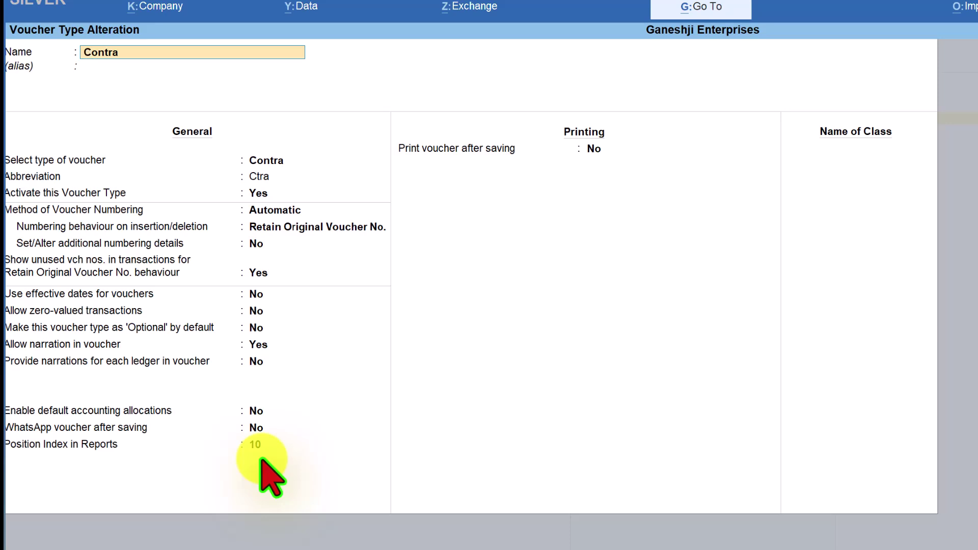
Close Contra and open the Payment voucher type for alteration.
{"action": "key", "text": "Escape"}
{"action": "key", "text": "Down"}
{"action": "key", "text": "Down"}
{"action": "key", "text": "Down"}
{"action": "key", "text": "Down"}
{"action": "key", "text": "Down"}
{"action": "key", "text": "Down"}
{"action": "key", "text": "Down"}
{"action": "key", "text": "Down"}
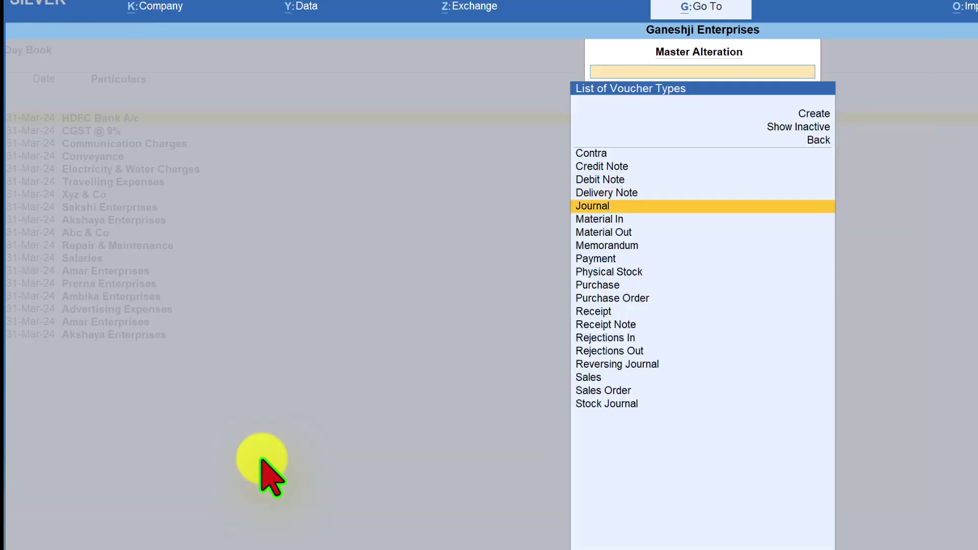
{"action": "key", "text": "Return"}
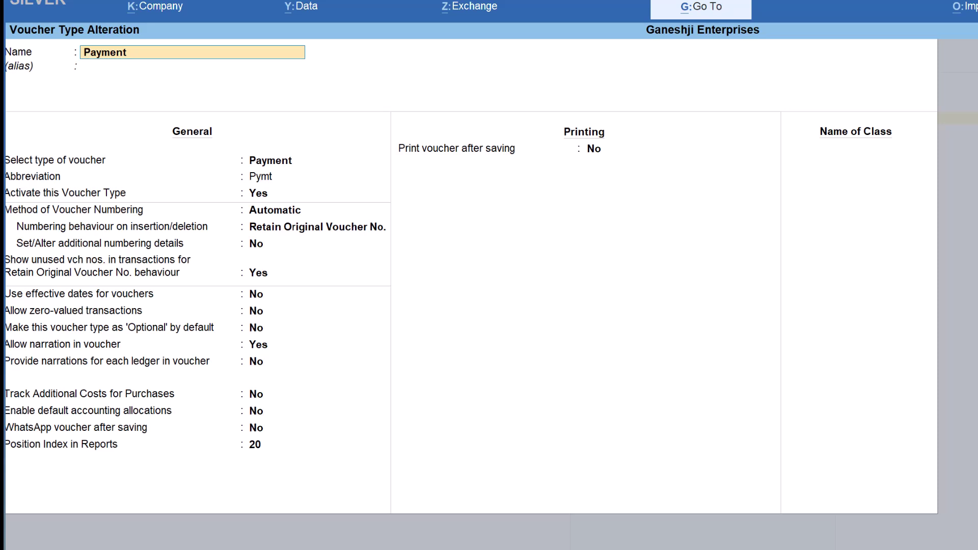
Close the Payment voucher type and return to the 31-Mar-24 Day Book.
{"action": "key", "text": "Escape"}
{"action": "key", "text": "Escape"}
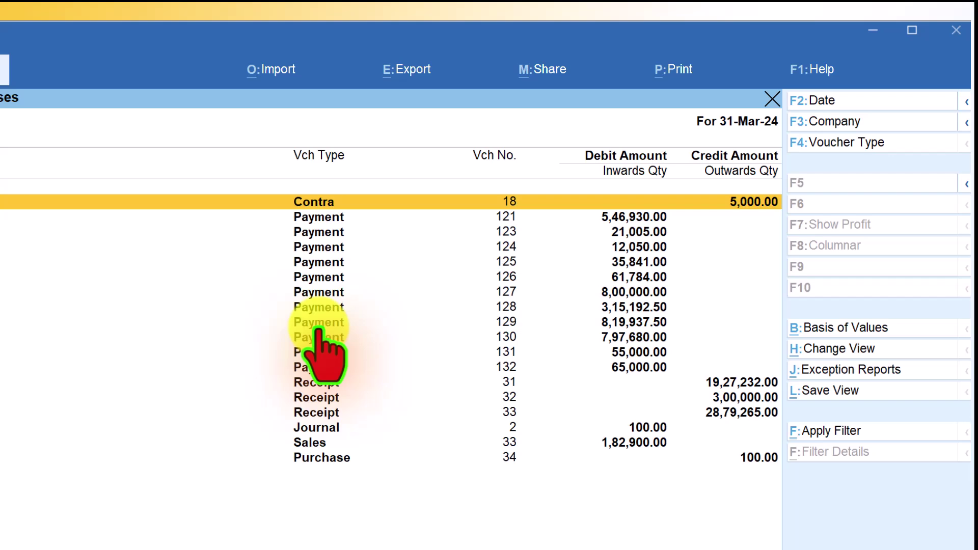
{"action": "left_click", "coordinate": [97, 64]}
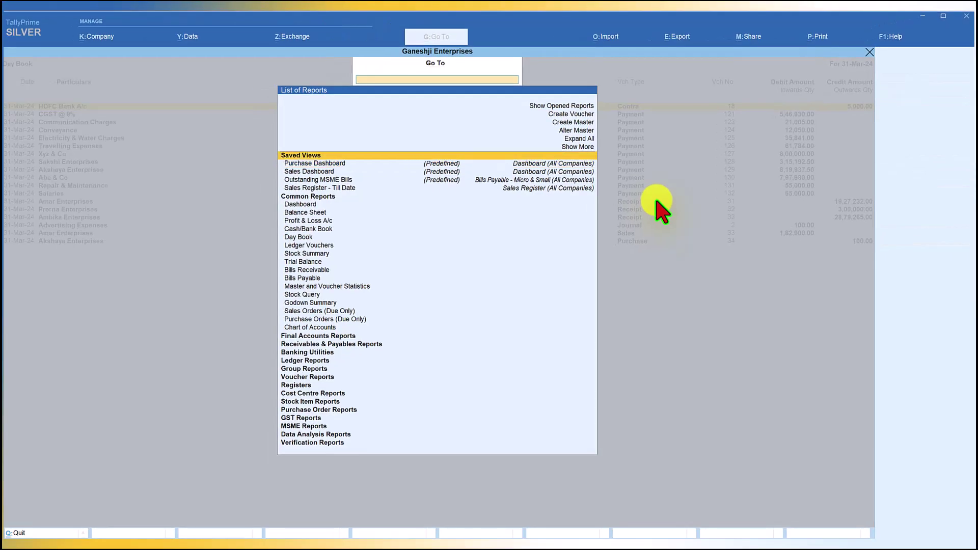
Alter the Sales voucher type, changing its Position Index in Reports from 70 to 8.
{"action": "key", "text": "alt+a"}
{"action": "key", "text": "Return"}
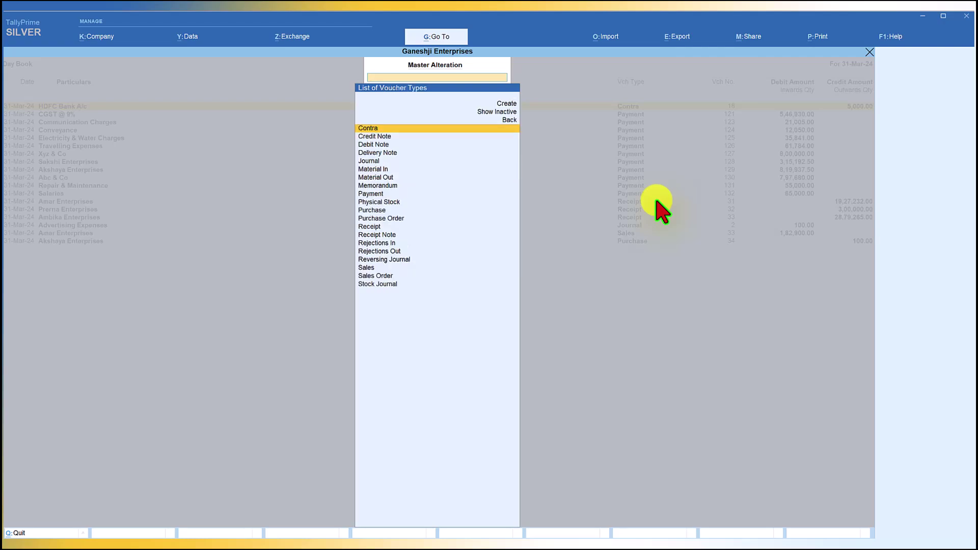
{"action": "type", "text": "Sal"}
{"action": "key", "text": "Return"}
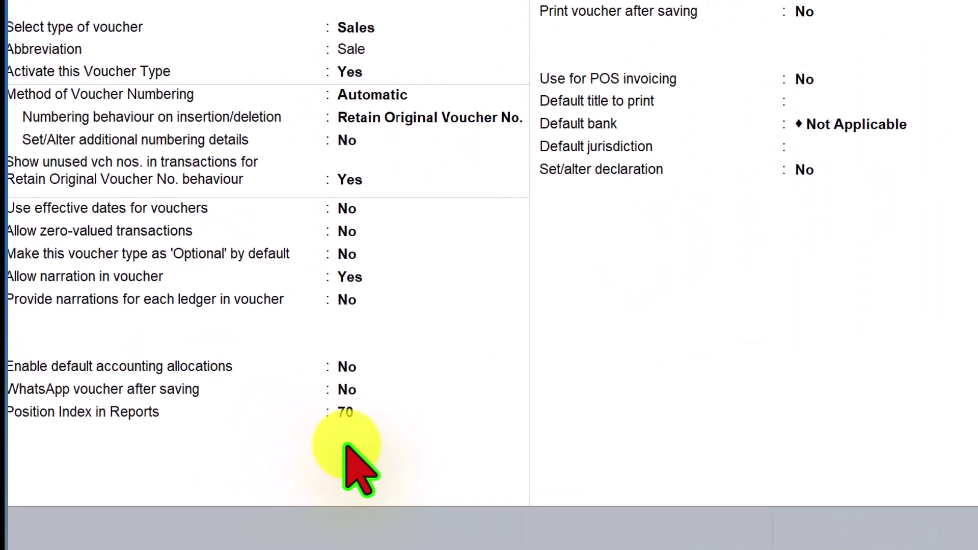
{"action": "left_click", "coordinate": [347, 413]}
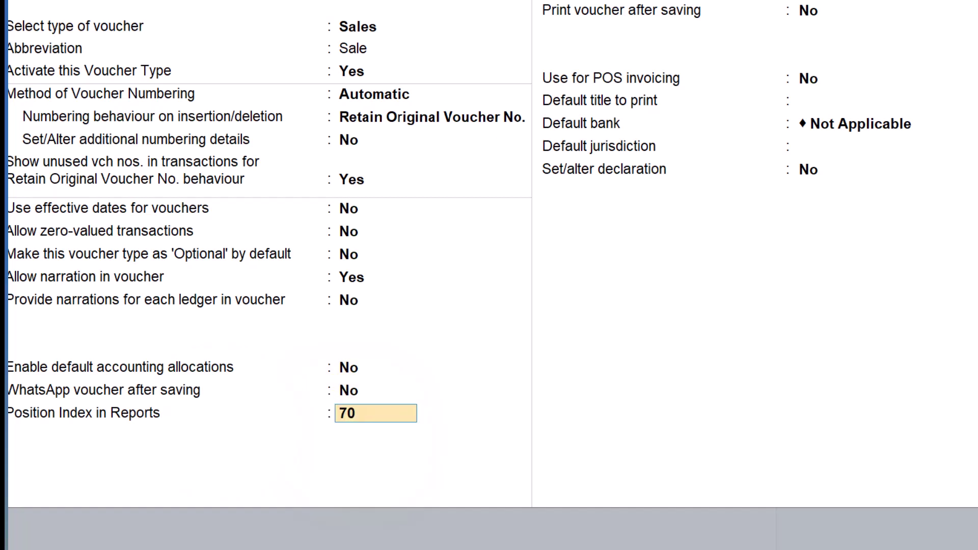
{"action": "type", "text": "8"}
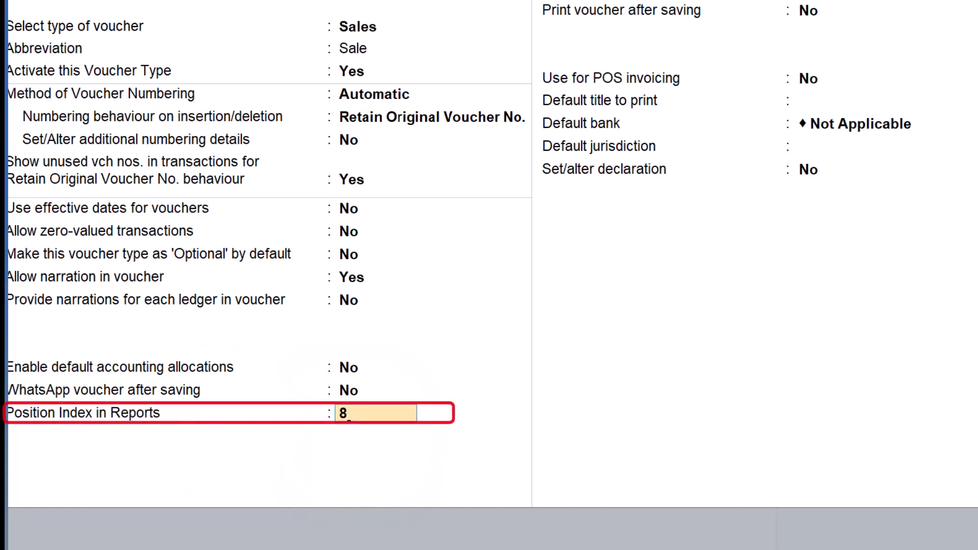
{"action": "key", "text": "Return"}
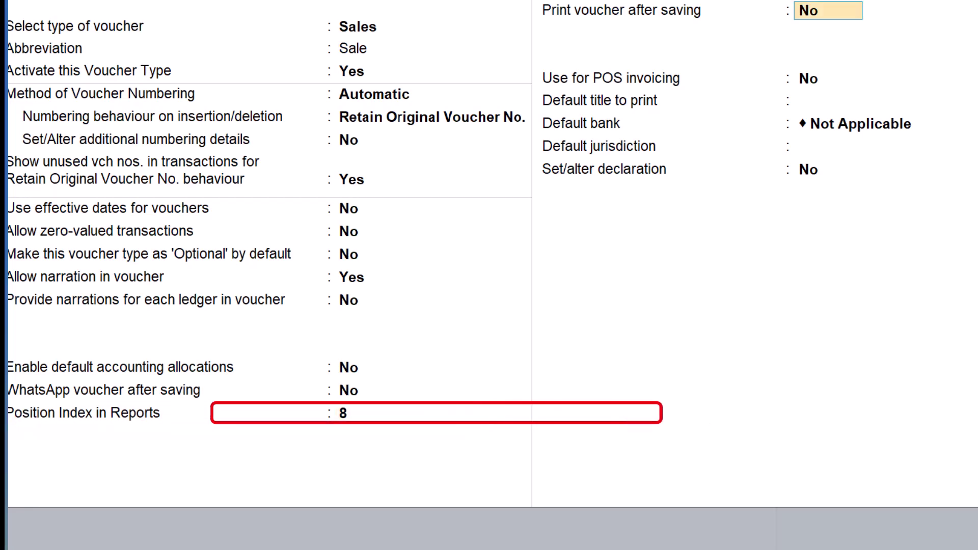
{"action": "key", "text": "ctrl+a"}
Open the 31-Mar-24 Day Book from the Gateway of Tally, now listing the Sales voucher above Contra.
{"action": "key", "text": "Escape"}
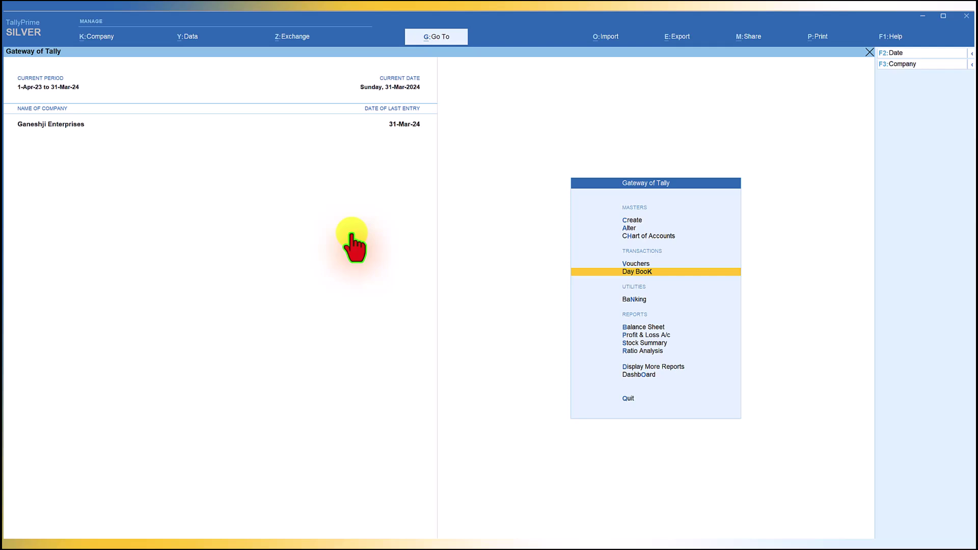
{"action": "key", "text": "Return"}
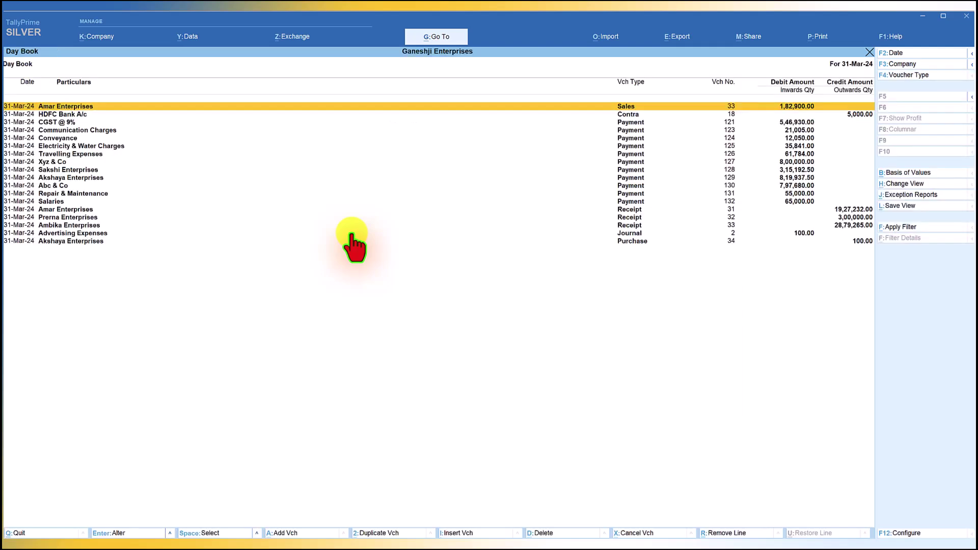